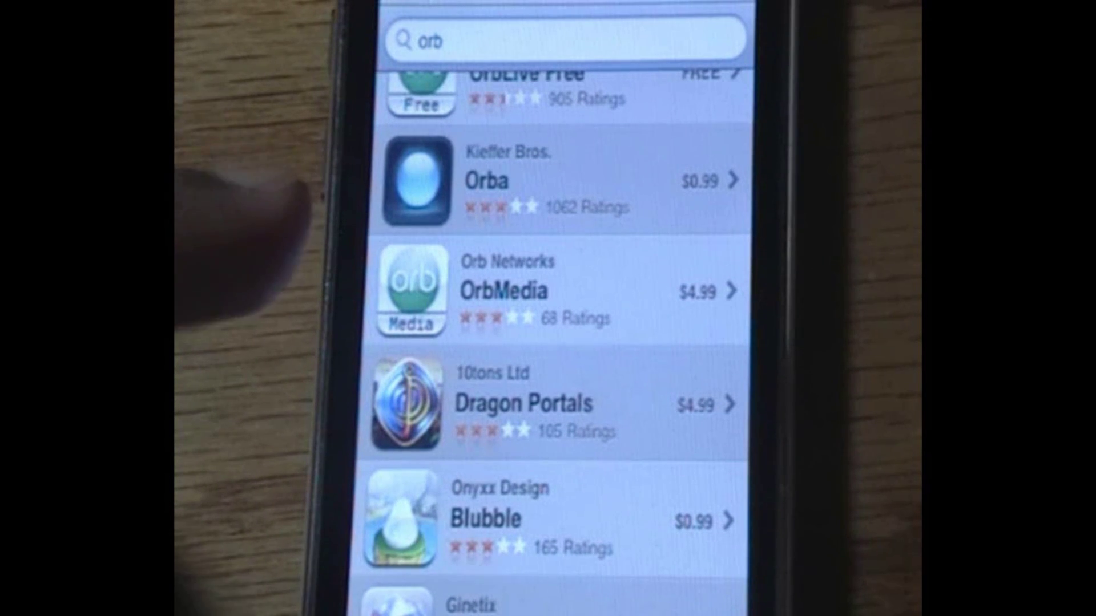
# Step: Open the OrbMedia app's details from the App Store search results for "orb"
pyautogui.click(437, 274)
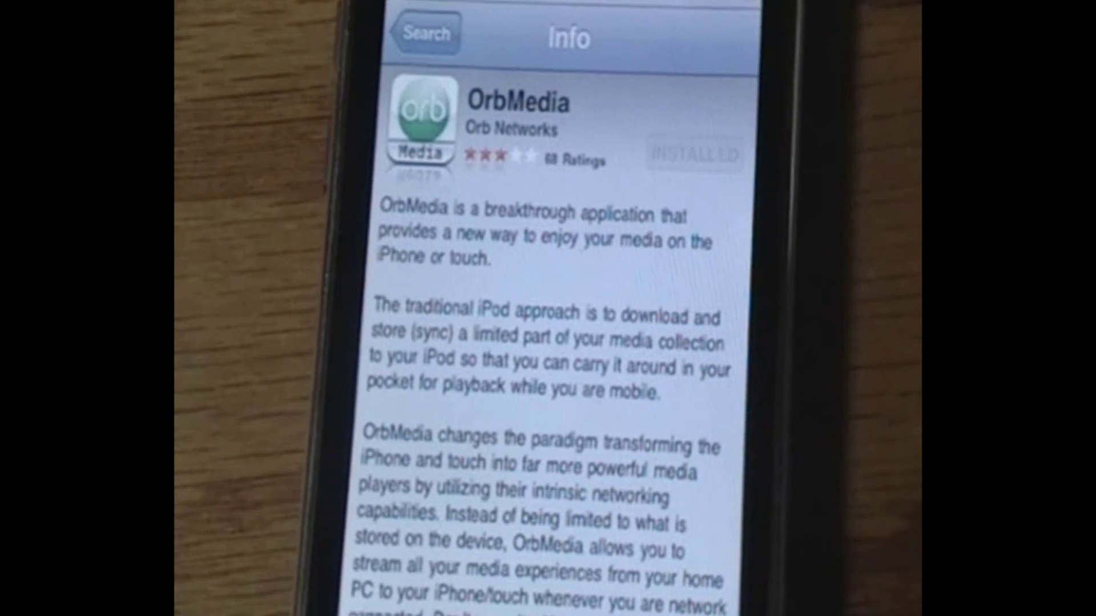
pyautogui.press('super')
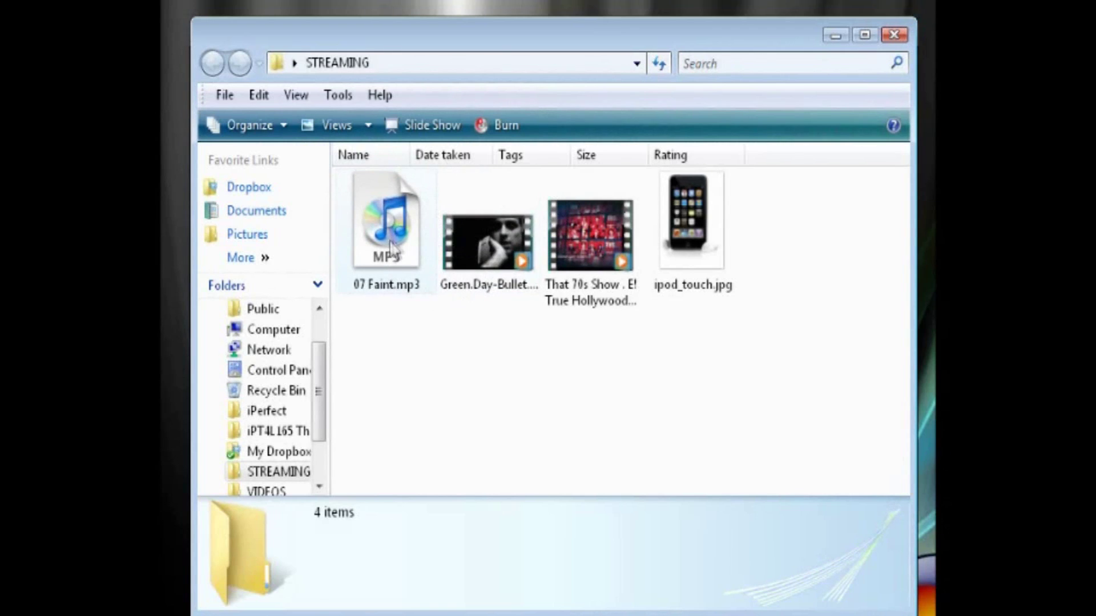
# Step: Examine the MP3, two video clips and ipod_touch.jpg in the STREAMING folder, and close the folder window
pyautogui.moveTo(383, 268)
pyautogui.click(489, 246)
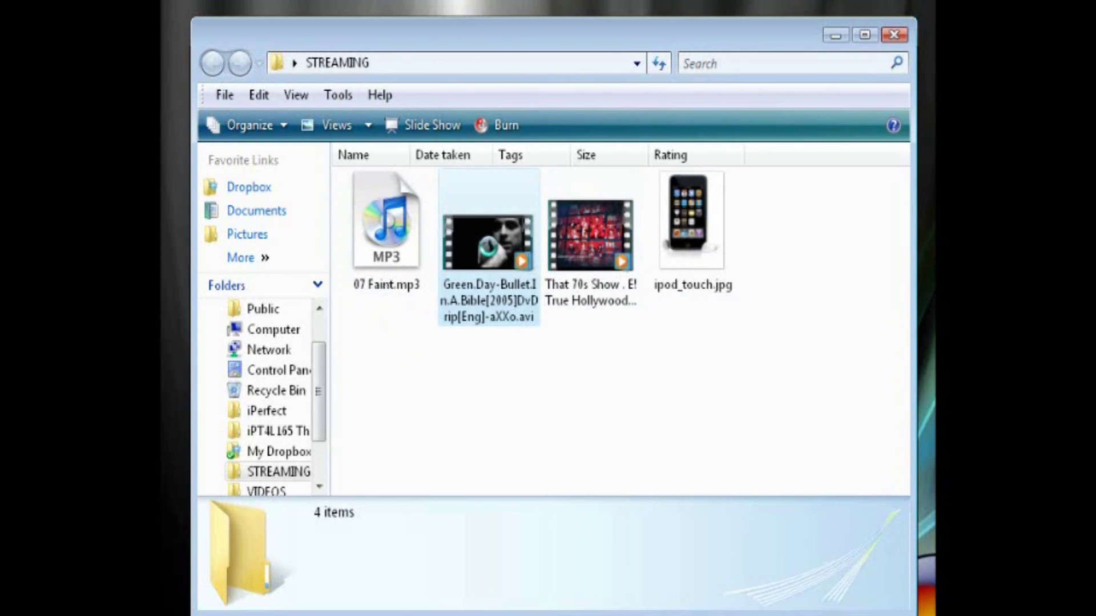
pyautogui.click(582, 236)
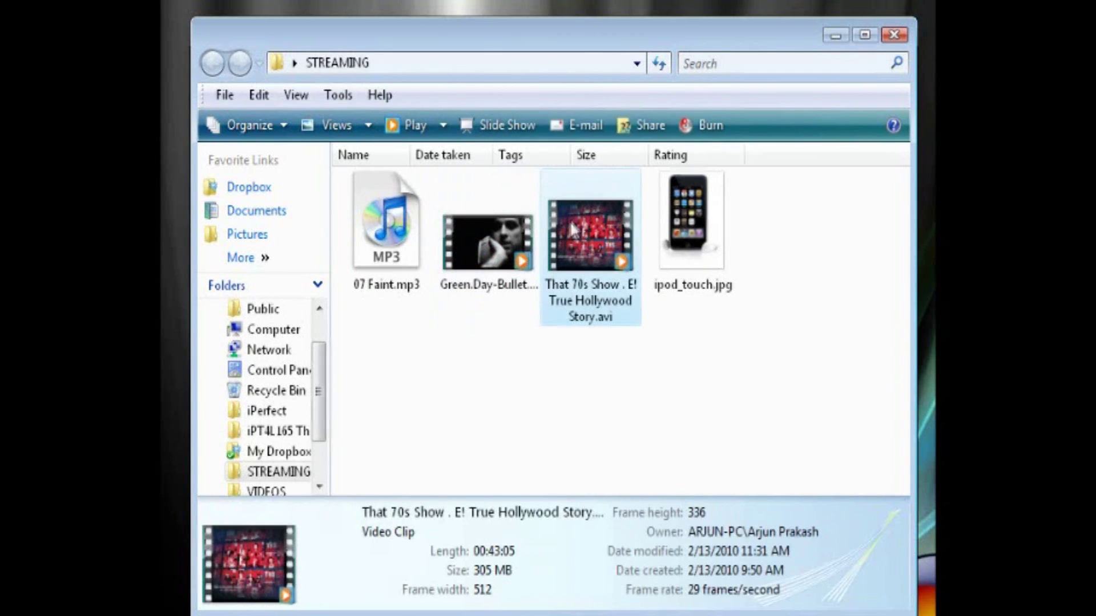
pyautogui.moveTo(568, 221)
pyautogui.press('Left')
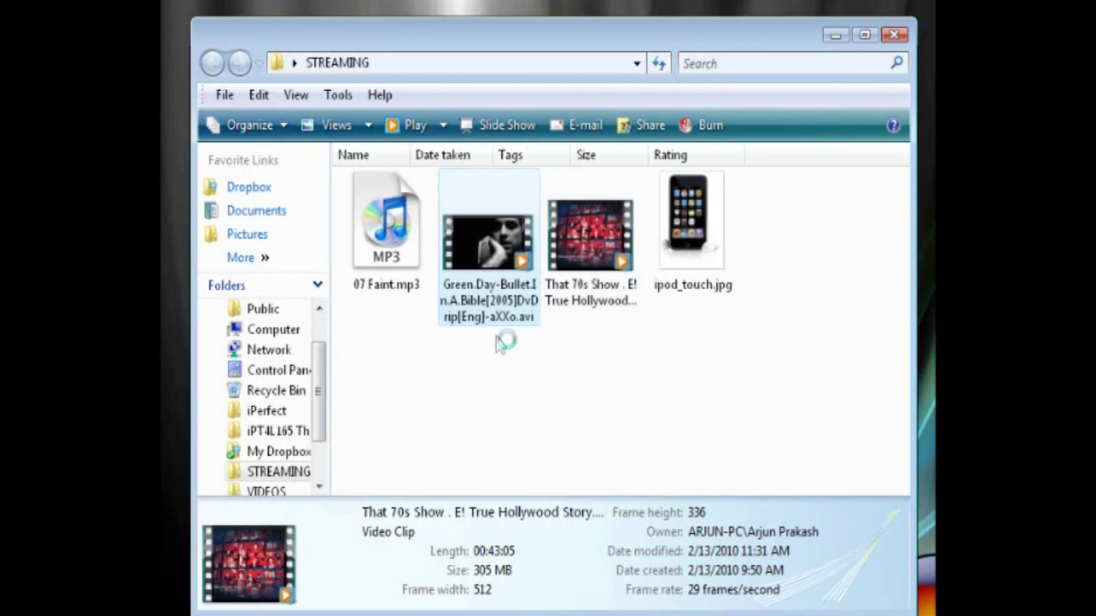
pyautogui.click(600, 281)
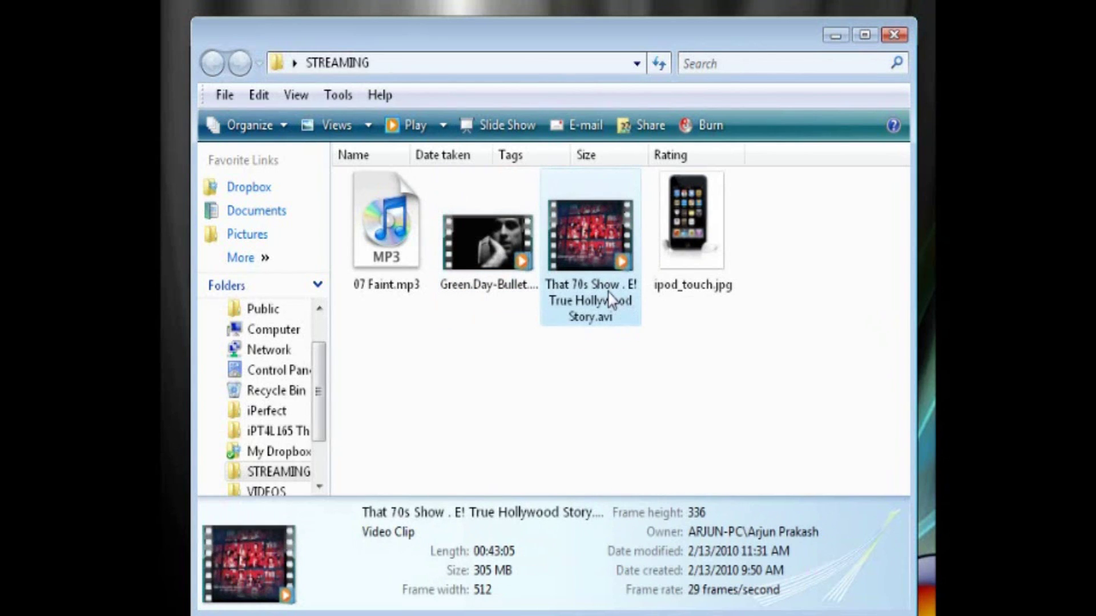
pyautogui.moveTo(610, 301)
pyautogui.click(507, 251)
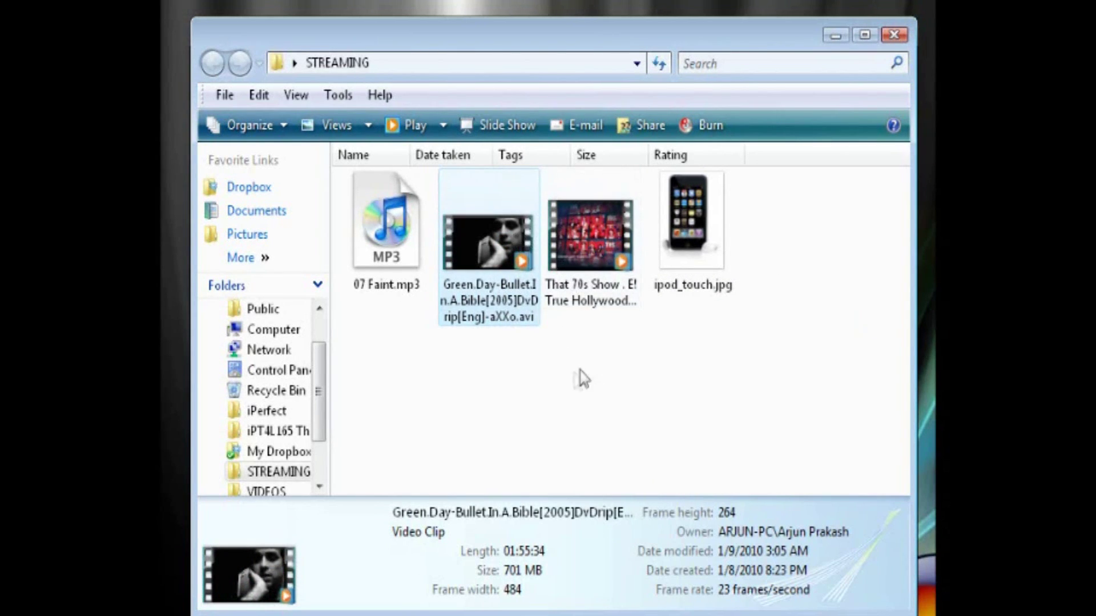
pyautogui.click(563, 368)
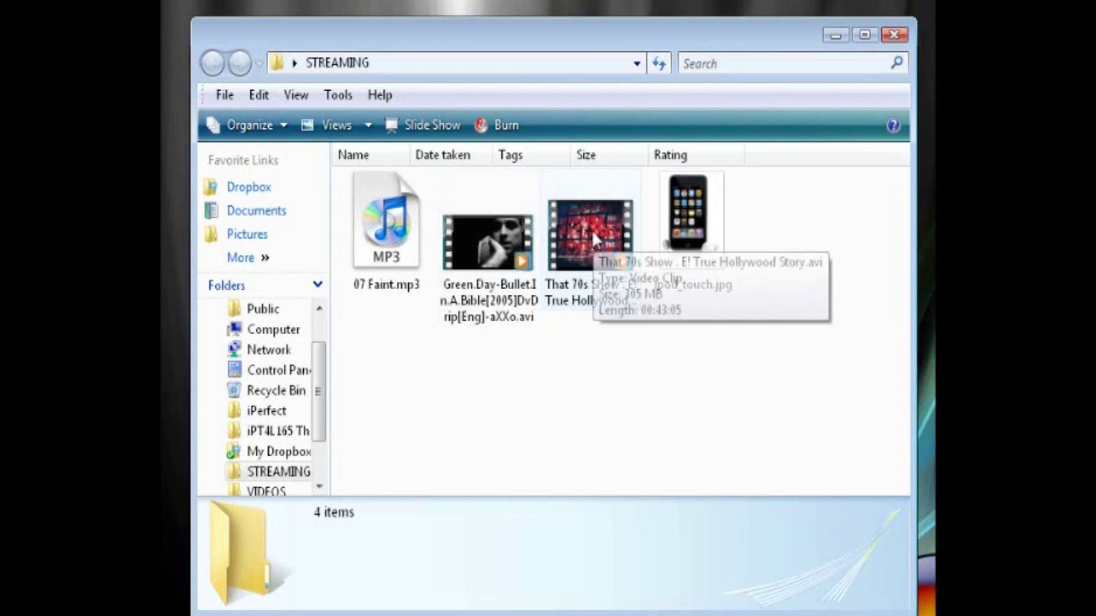
pyautogui.click(694, 274)
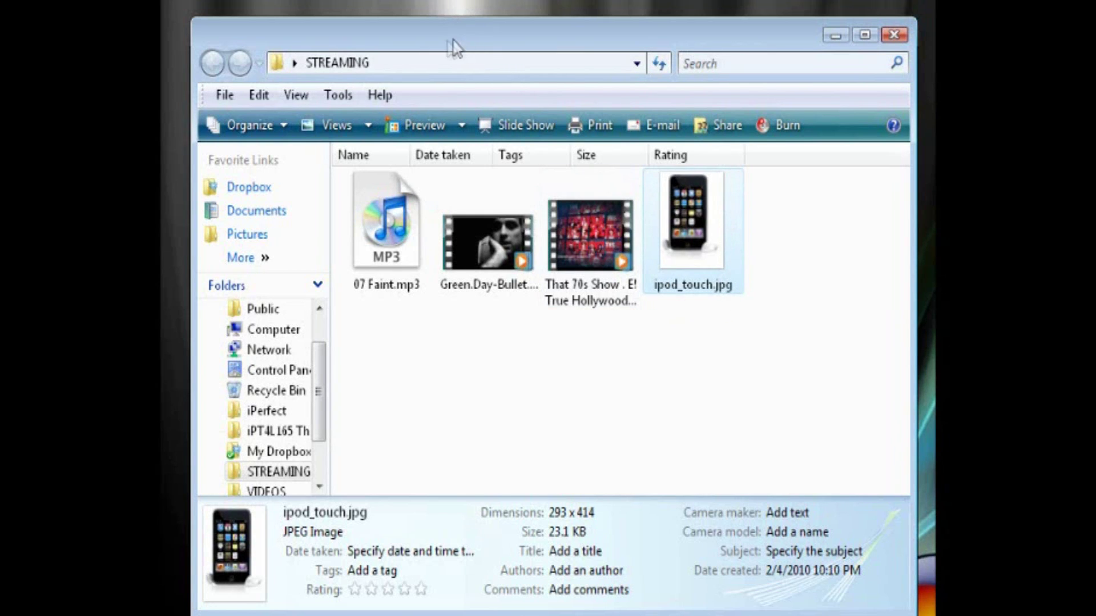
pyautogui.click(894, 34)
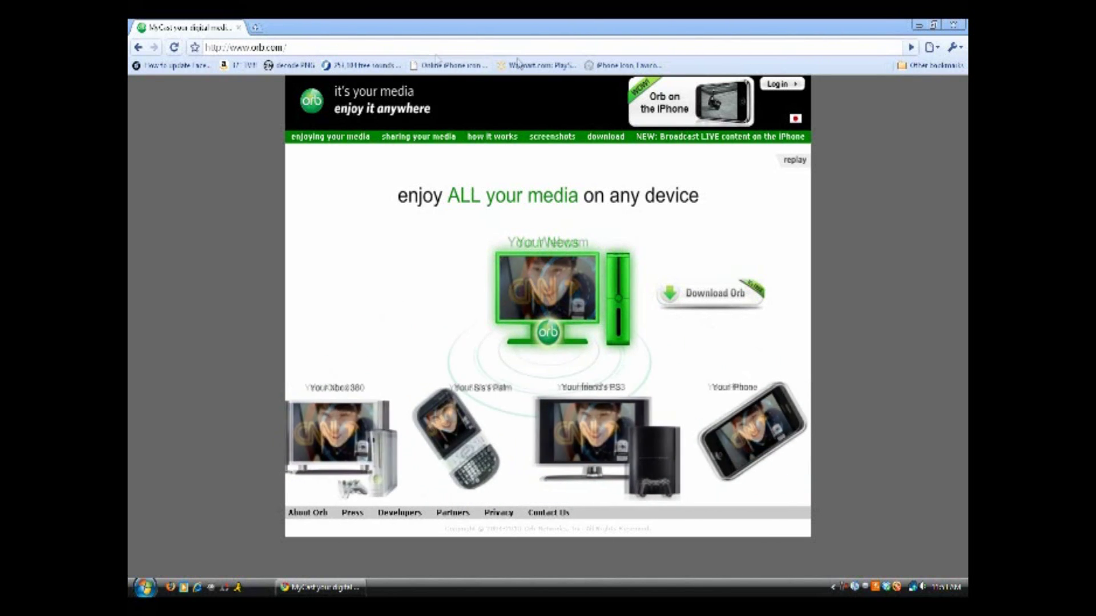
# Step: Download the English Windows version of Orb from orb.com and save the installer to the Desktop
pyautogui.click(613, 140)
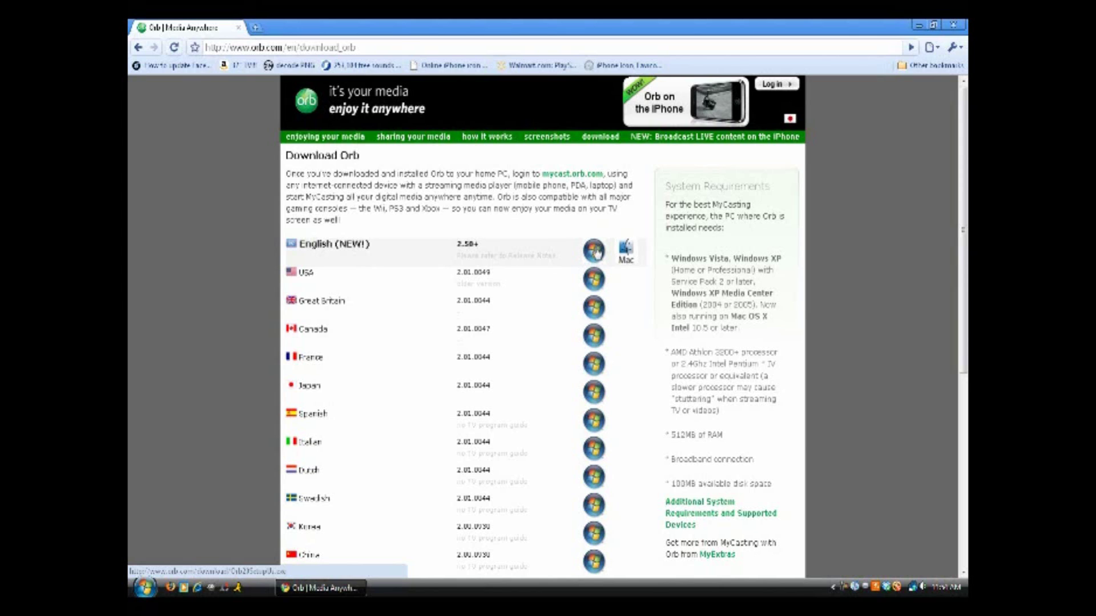
pyautogui.click(596, 253)
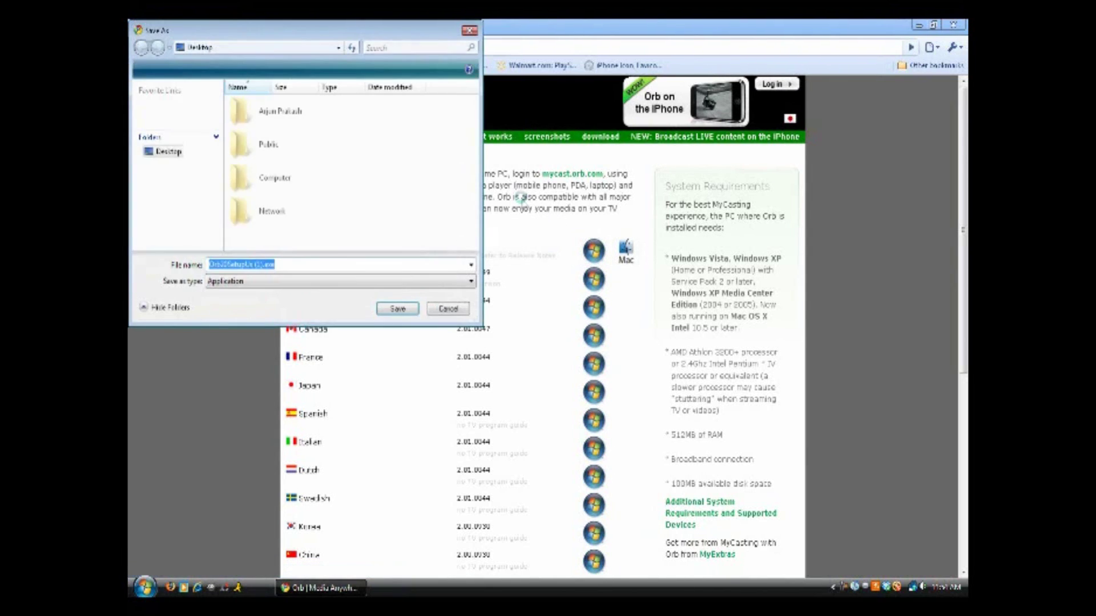
pyautogui.moveTo(296, 35); pyautogui.dragTo(438, 171)
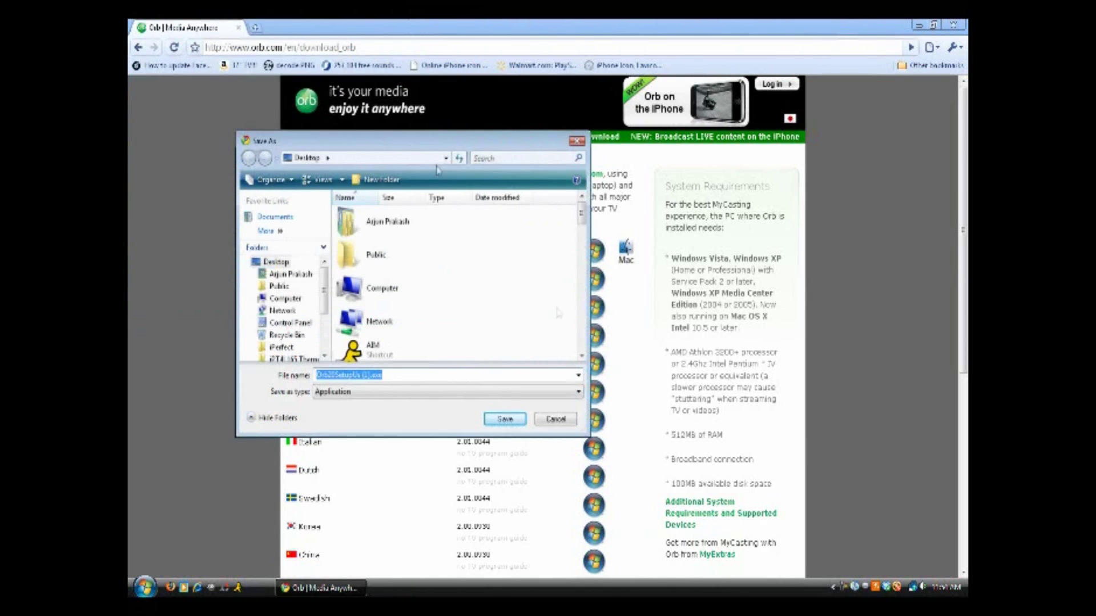
pyautogui.click(506, 420)
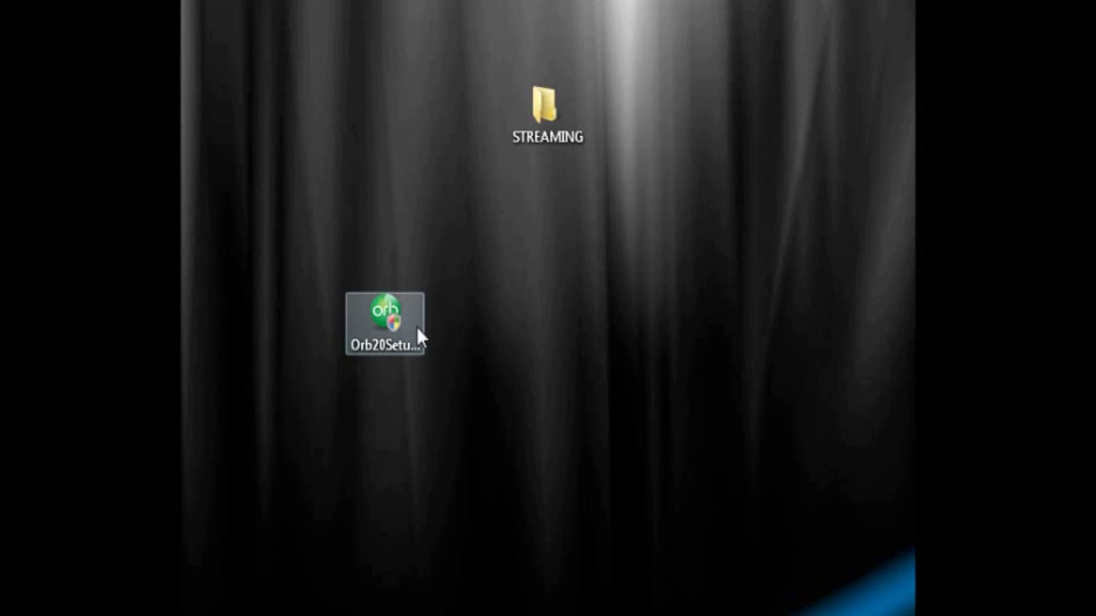
# Step: Install Orb from Orb20SetupUs.exe, accepting the licence and the default destination folder, and proceed through the account setup welcome in English
pyautogui.doubleClick(384, 312)
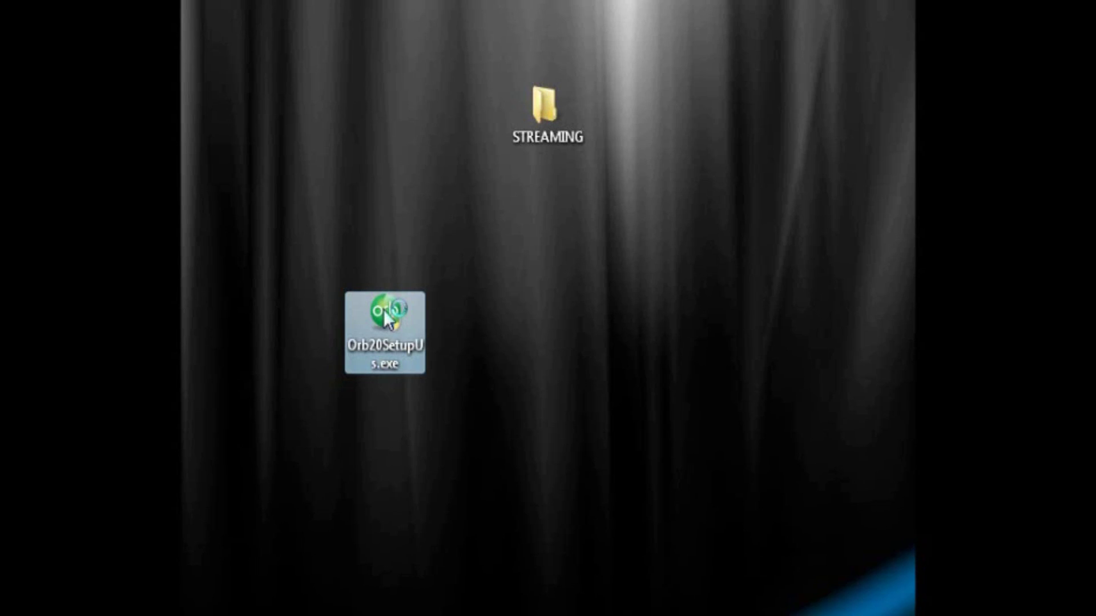
pyautogui.click(628, 342)
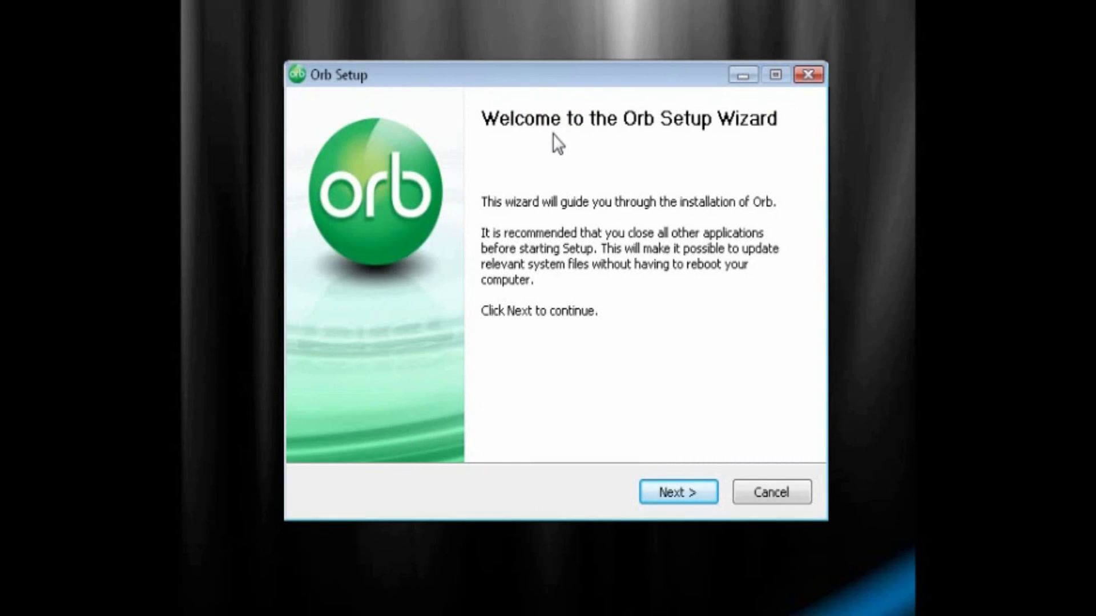
pyautogui.click(697, 490)
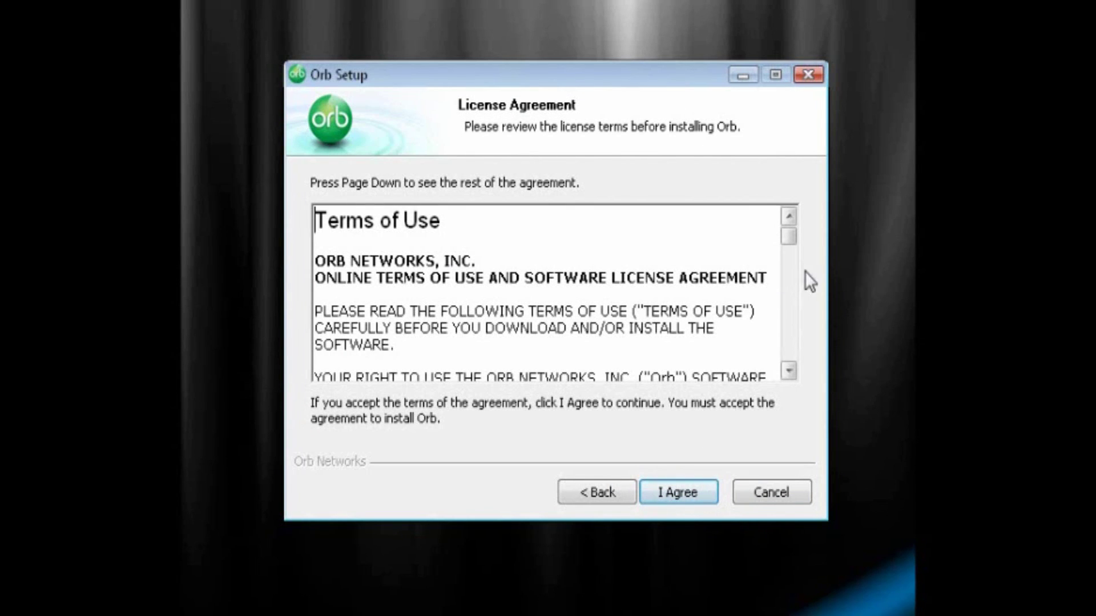
pyautogui.moveTo(791, 234); pyautogui.dragTo(800, 357)
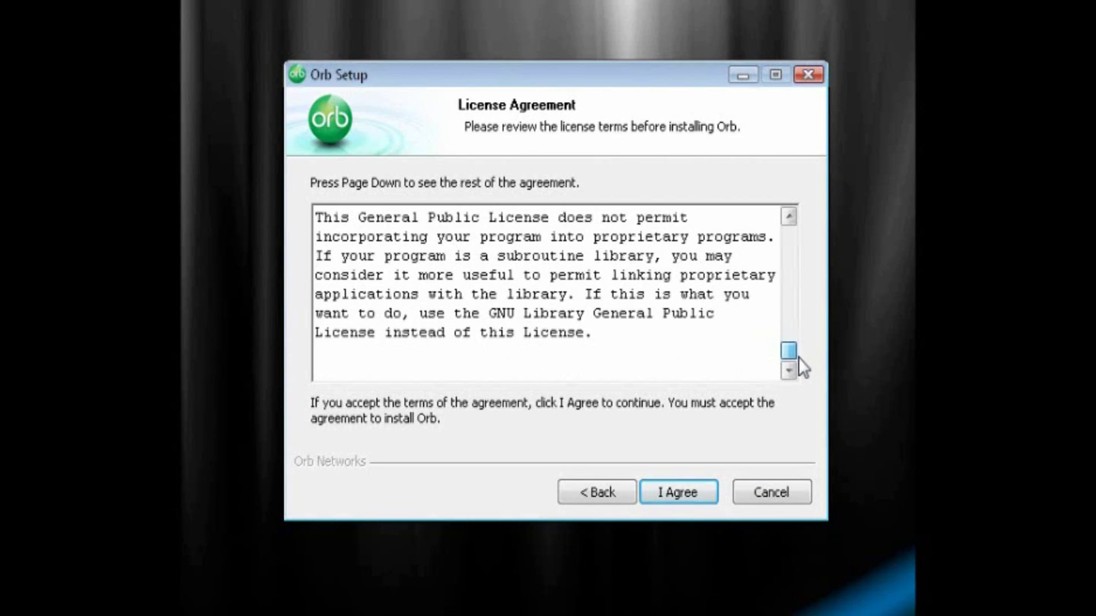
pyautogui.click(681, 490)
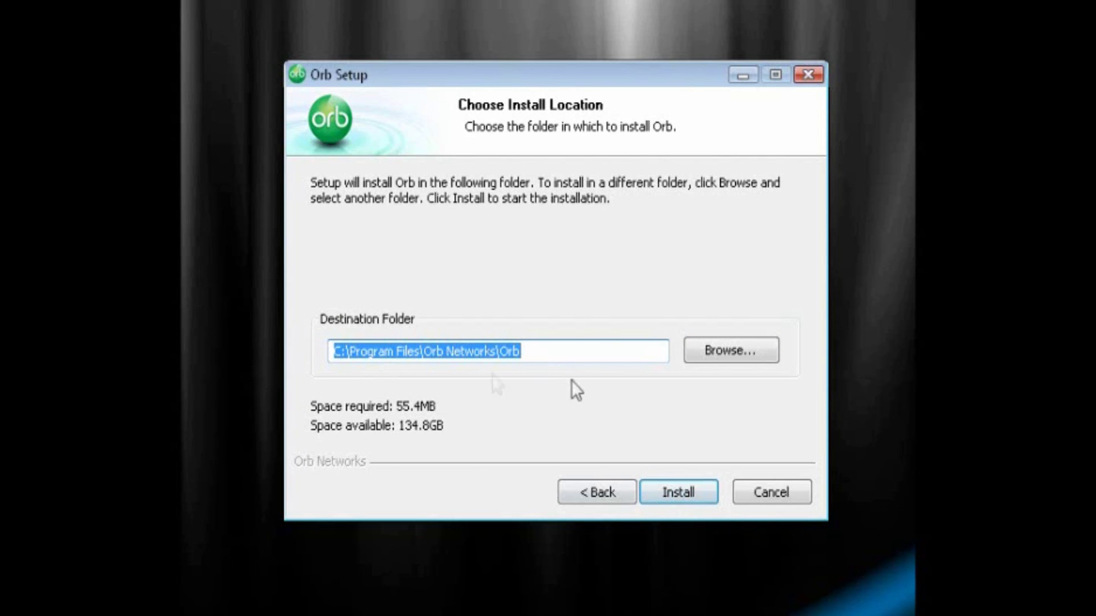
pyautogui.click(691, 491)
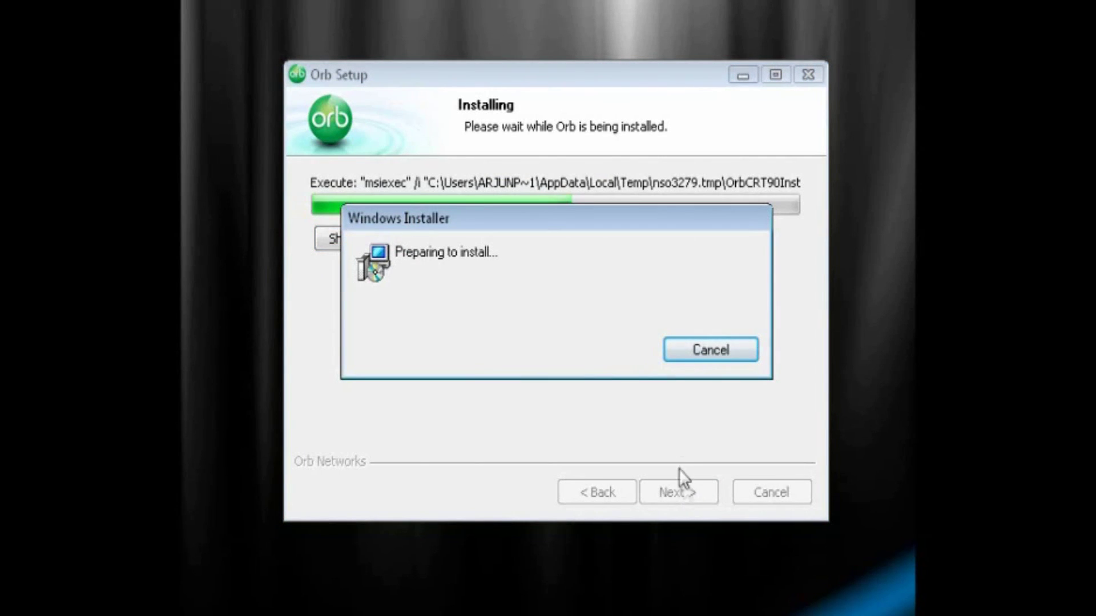
pyautogui.click(671, 354)
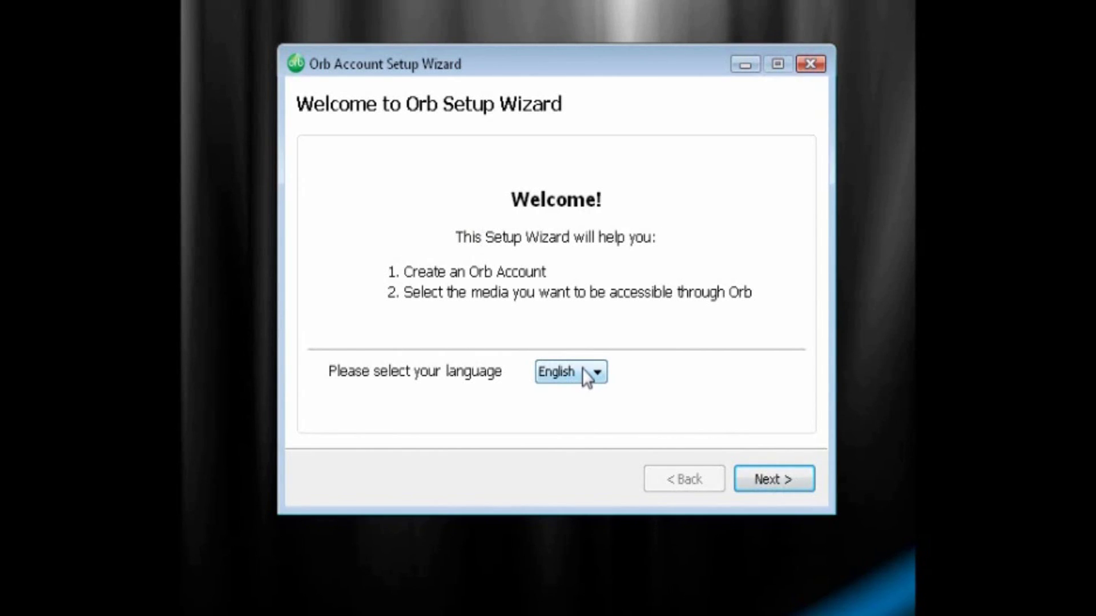
pyautogui.click(780, 486)
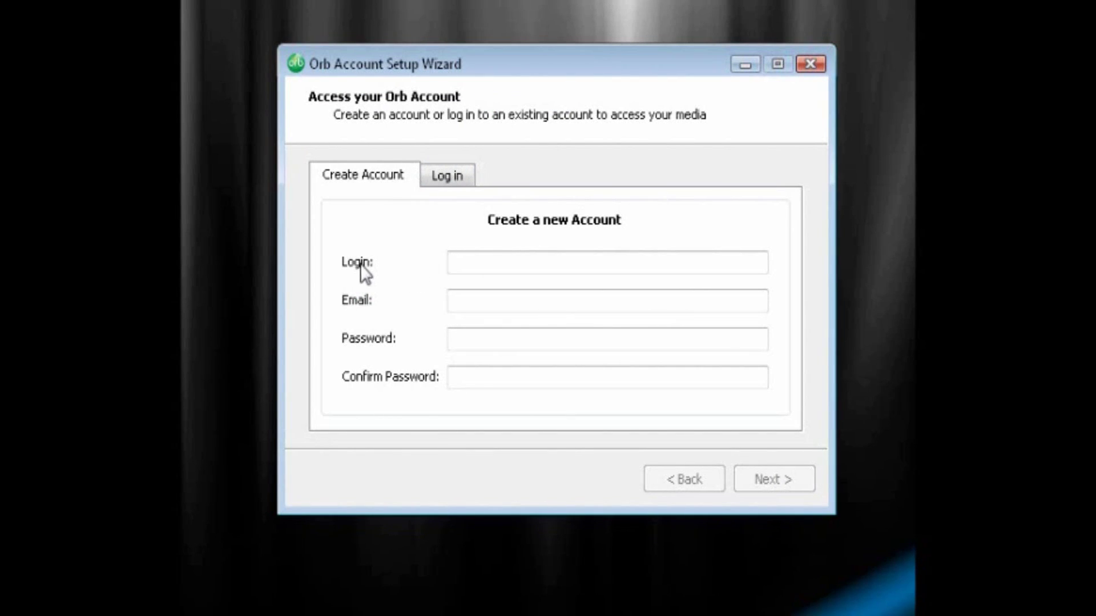
pyautogui.click(469, 262)
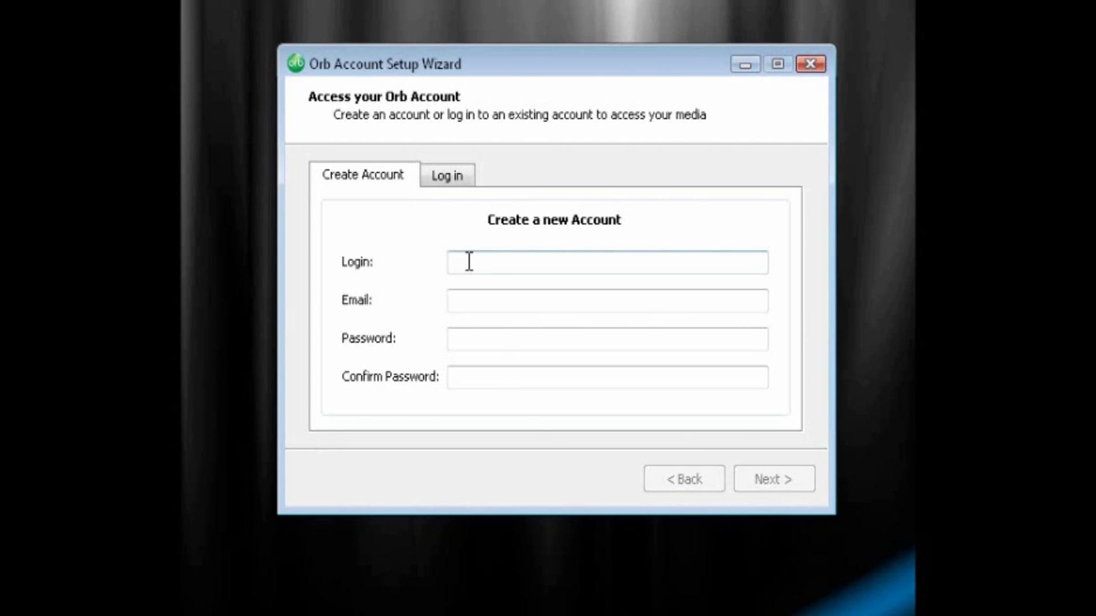
pyautogui.click(469, 300)
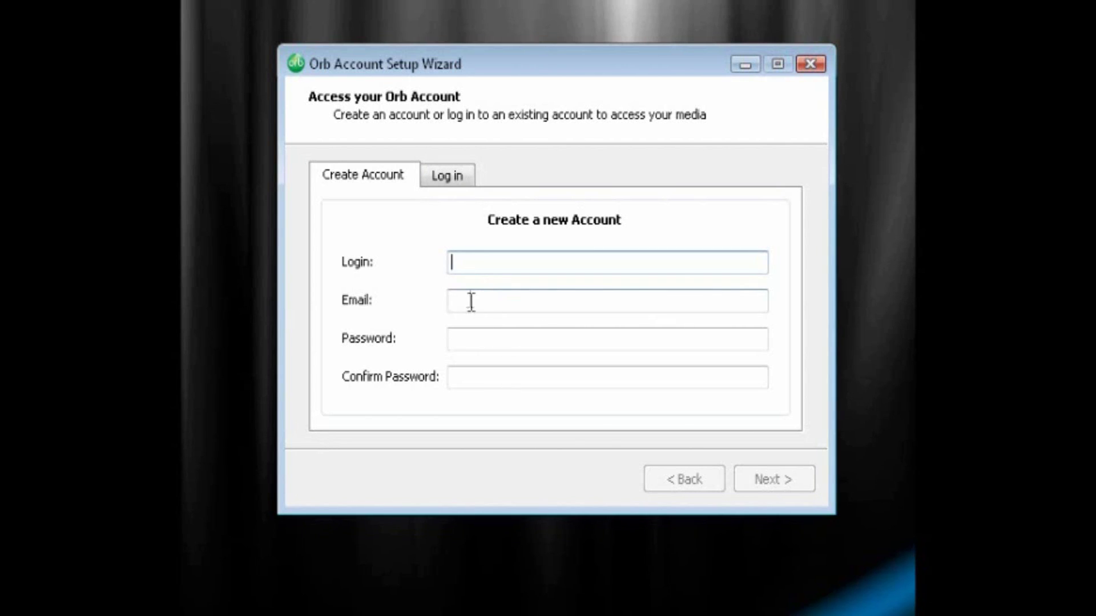
pyautogui.click(482, 341)
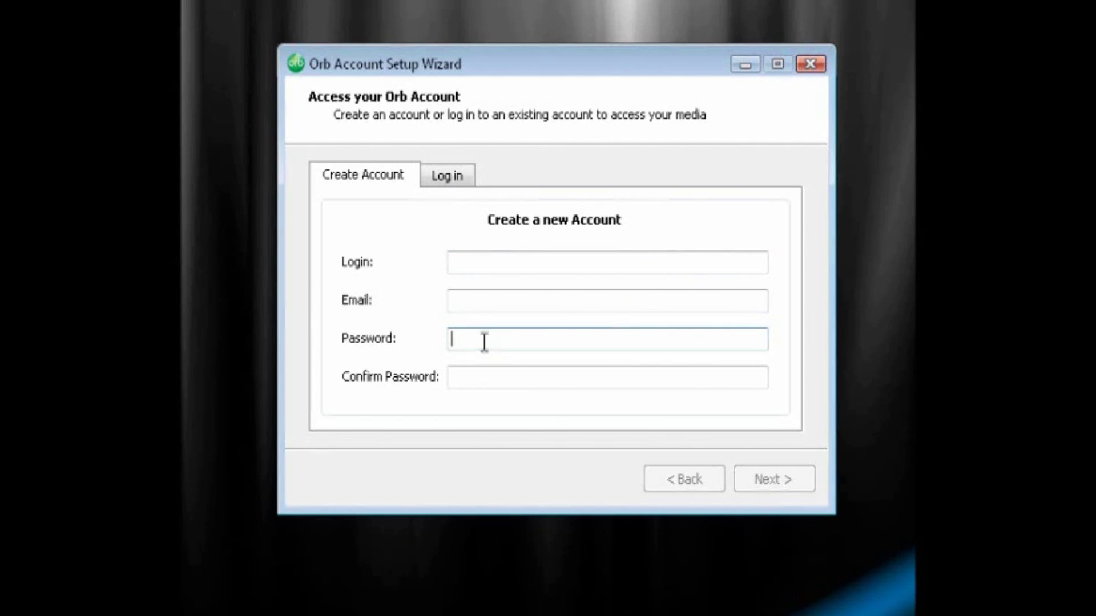
pyautogui.click(467, 295)
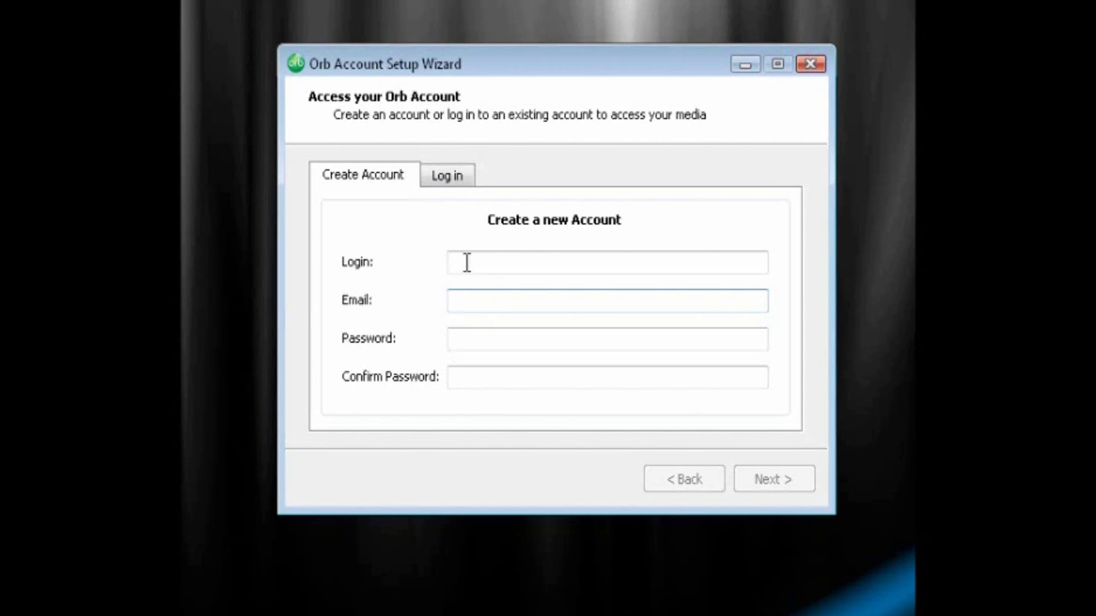
# Step: Log in to the existing Orb account with its login name and password
pyautogui.click(455, 182)
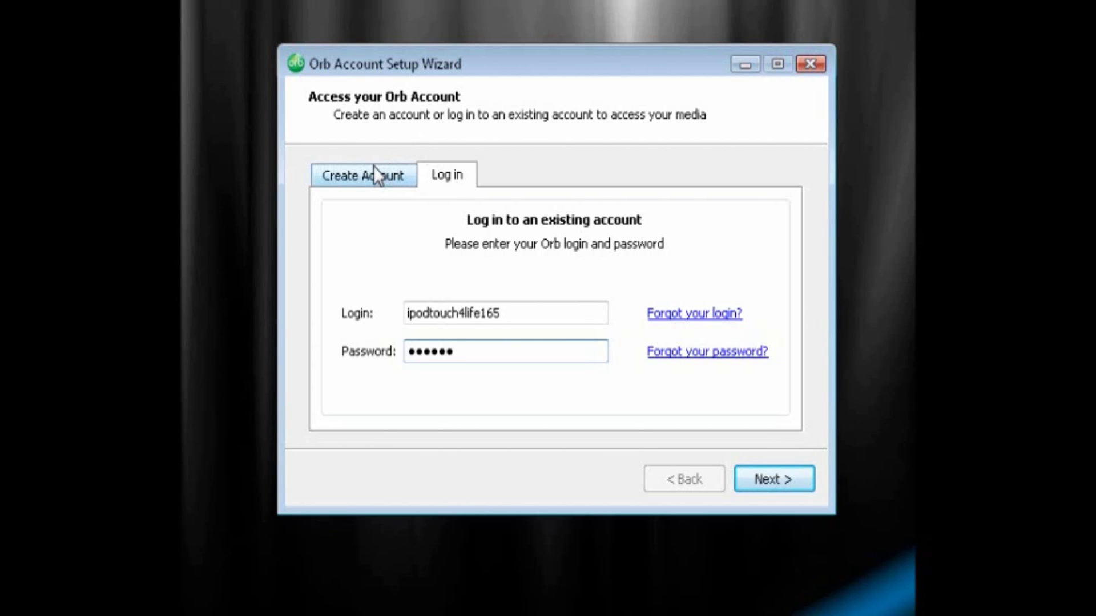
pyautogui.click(785, 478)
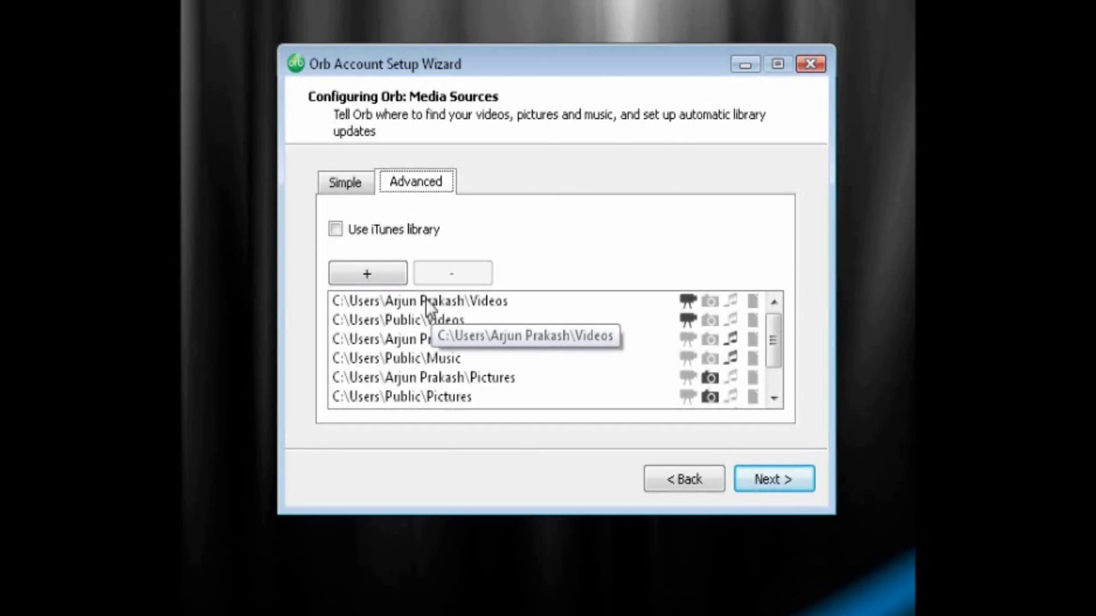
# Step: Remove all the user and public Videos, Music, Pictures and Documents folders from the advanced media sources list
pyautogui.click(413, 301)
pyautogui.click(451, 274)
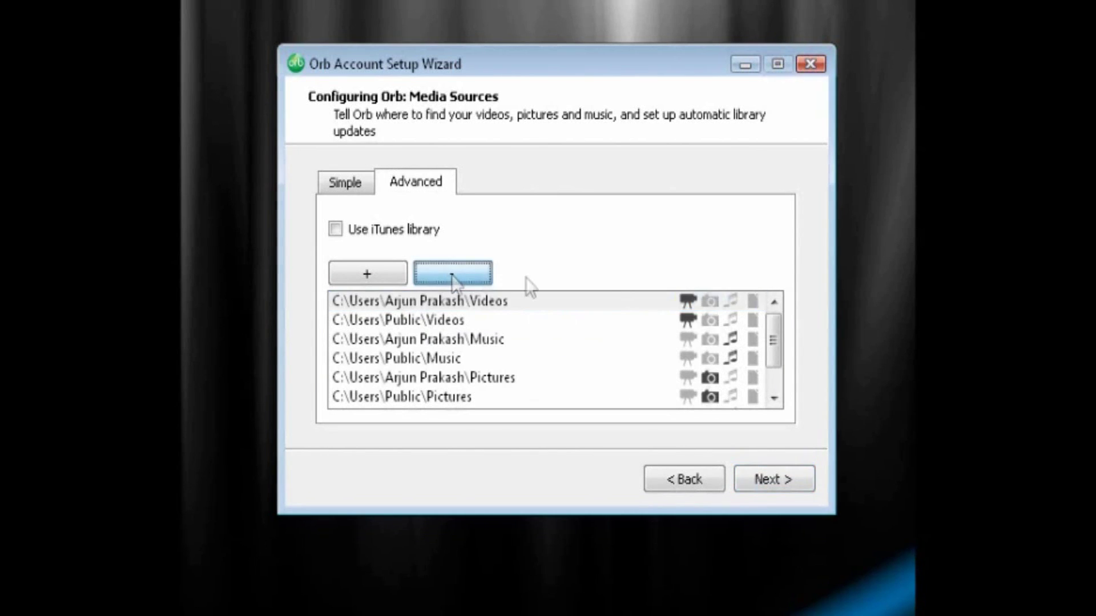
pyautogui.click(676, 313)
pyautogui.click(434, 303)
pyautogui.click(451, 274)
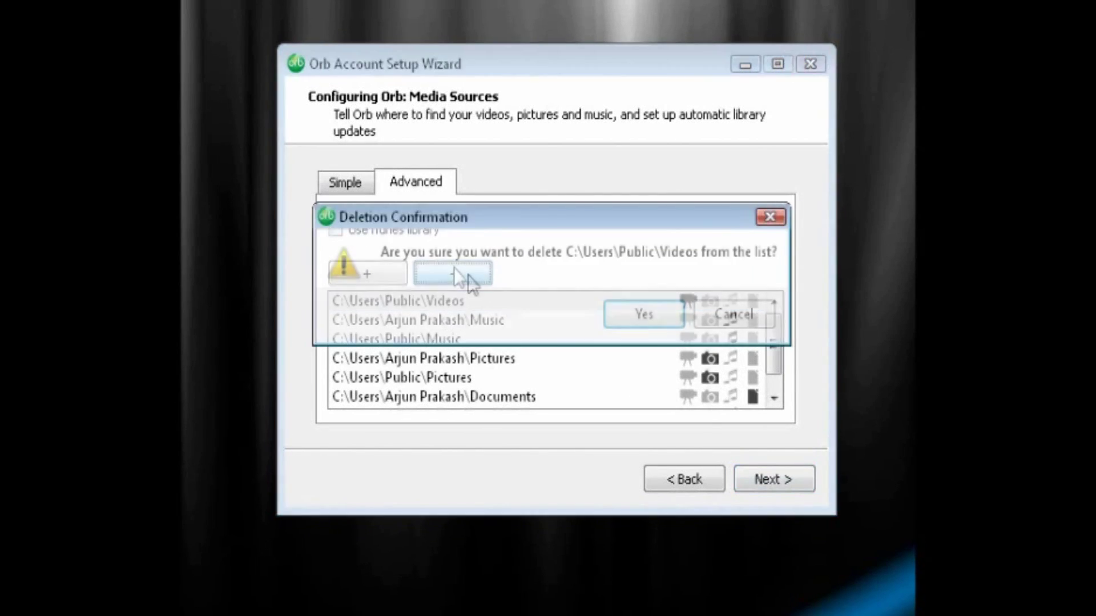
pyautogui.click(637, 311)
pyautogui.click(462, 275)
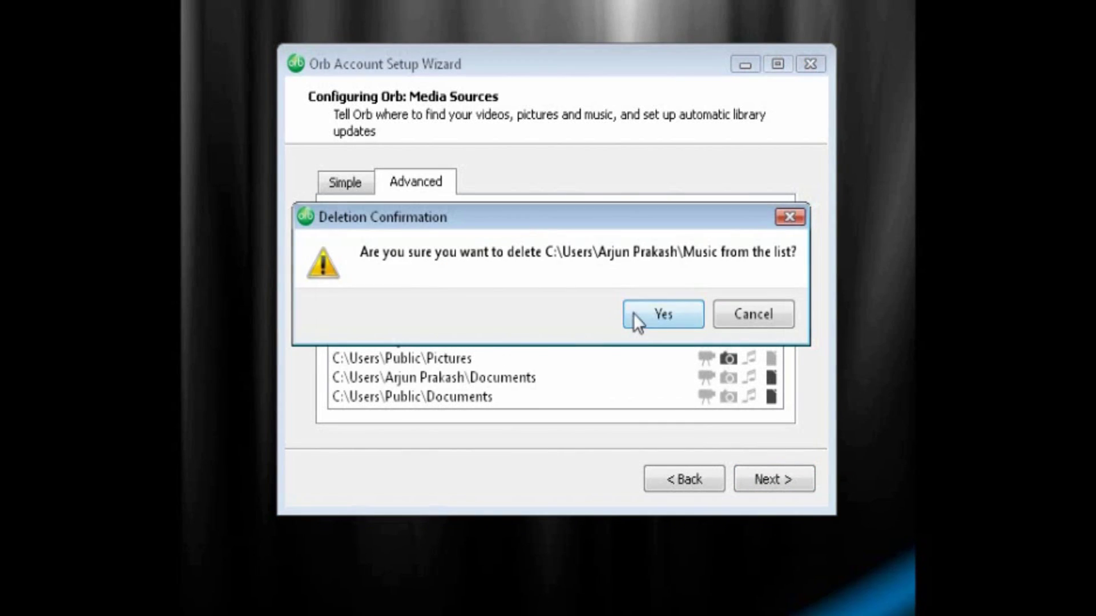
pyautogui.click(632, 313)
pyautogui.click(471, 273)
pyautogui.click(632, 313)
pyautogui.click(449, 274)
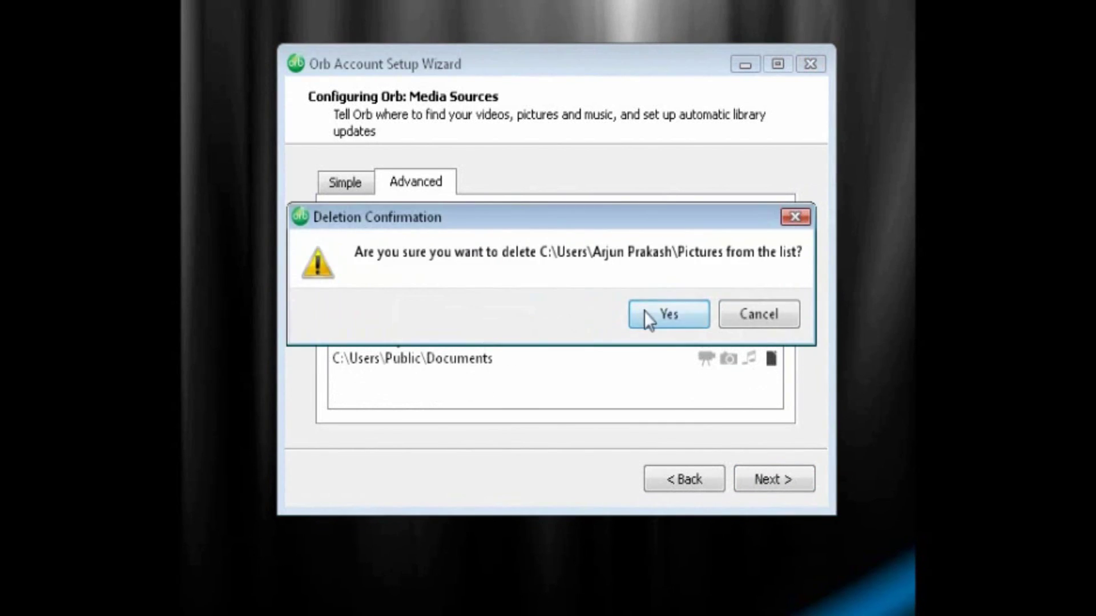
pyautogui.click(644, 312)
pyautogui.click(457, 273)
pyautogui.click(644, 313)
pyautogui.click(452, 274)
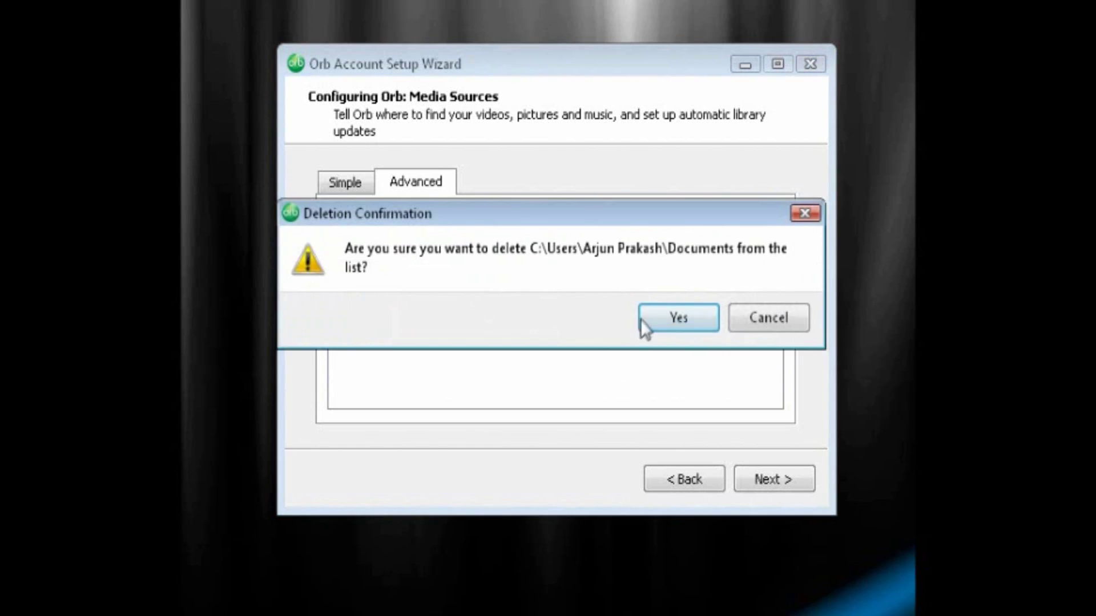
pyautogui.click(643, 316)
pyautogui.click(448, 276)
pyautogui.click(693, 314)
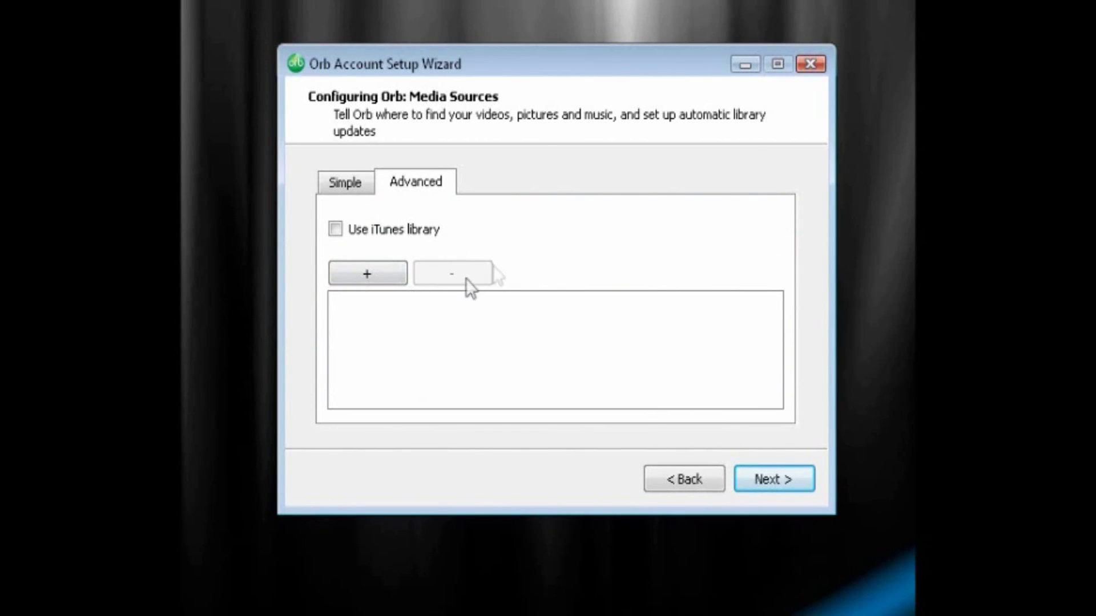
# Step: Add the STREAMING folder from the user's Desktop as a media source and complete the Orb account setup
pyautogui.click(367, 276)
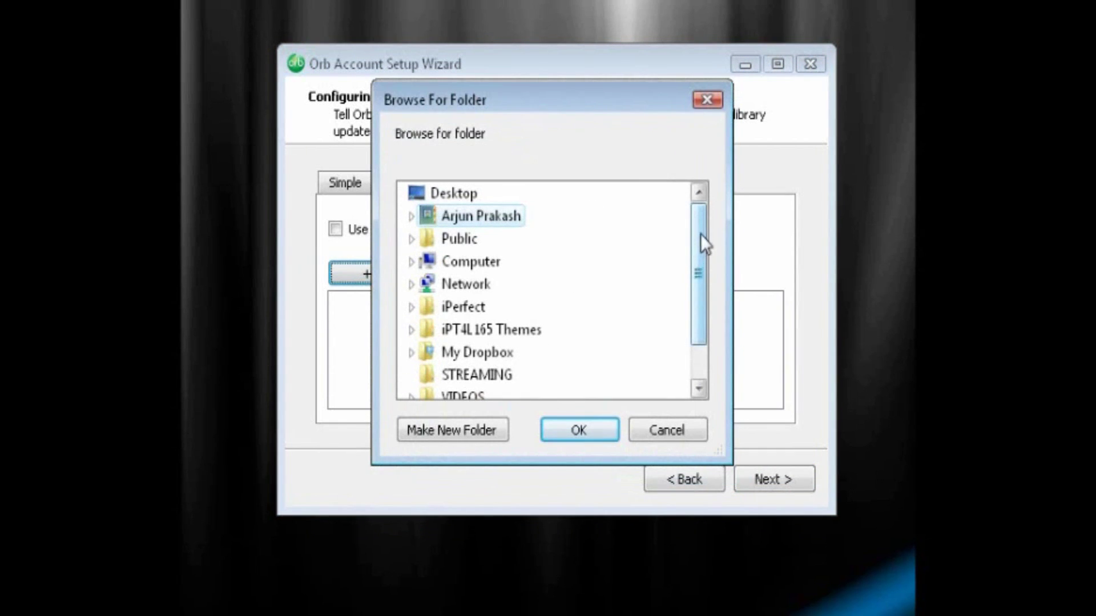
pyautogui.click(409, 216)
pyautogui.moveTo(700, 239); pyautogui.dragTo(696, 265)
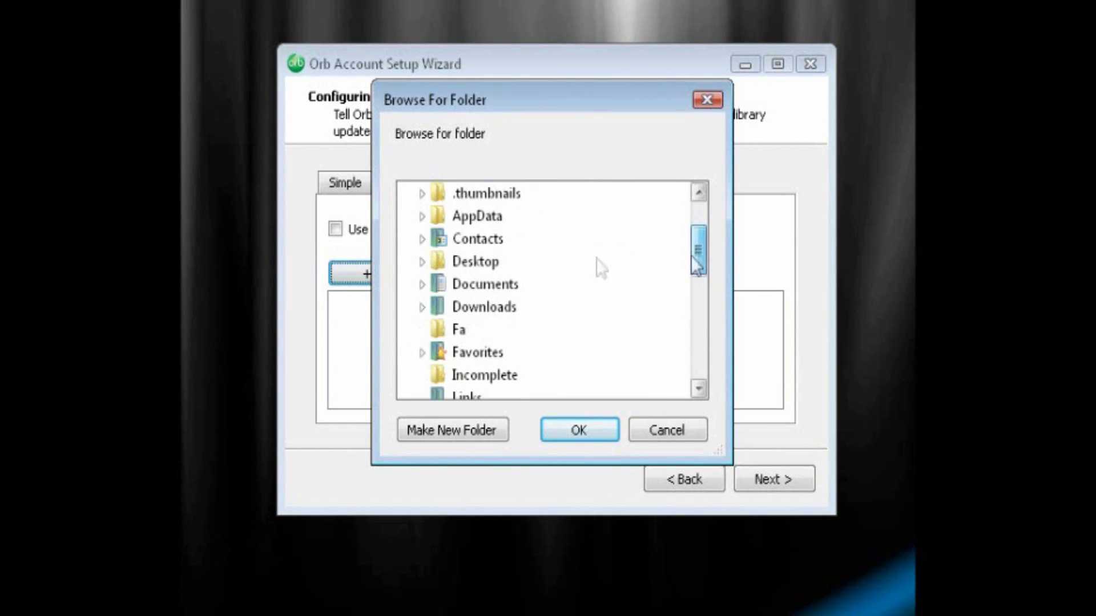
pyautogui.click(424, 262)
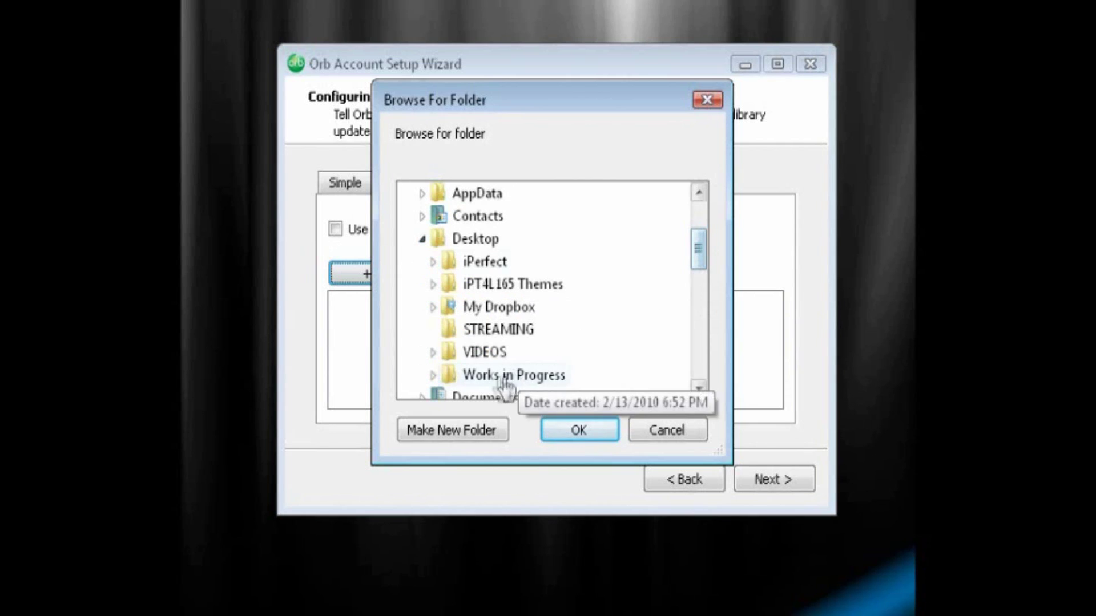
pyautogui.click(496, 334)
pyautogui.click(590, 429)
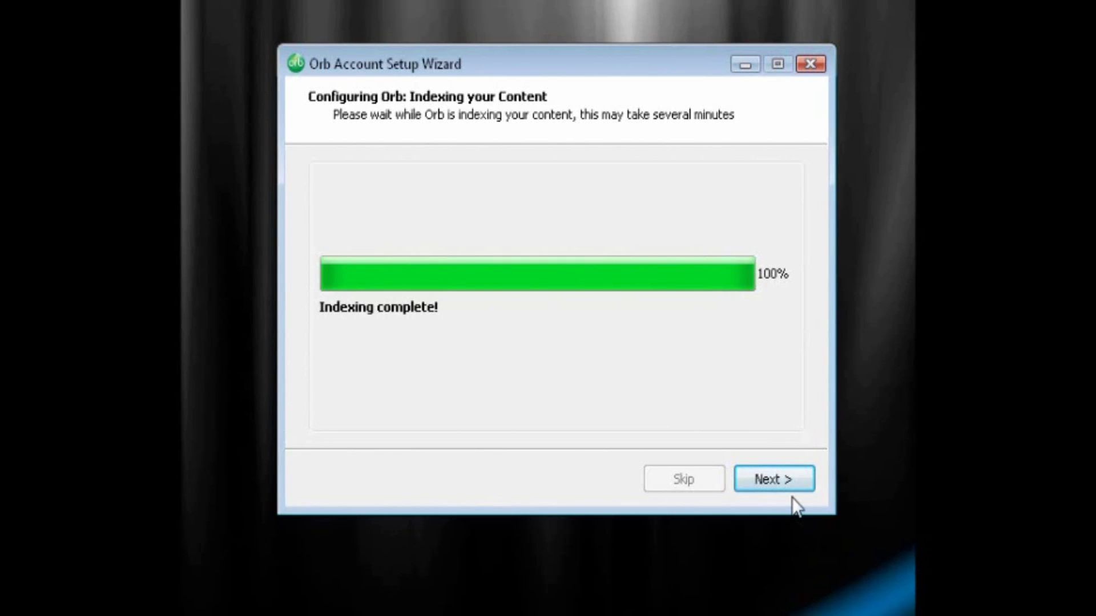
pyautogui.click(777, 485)
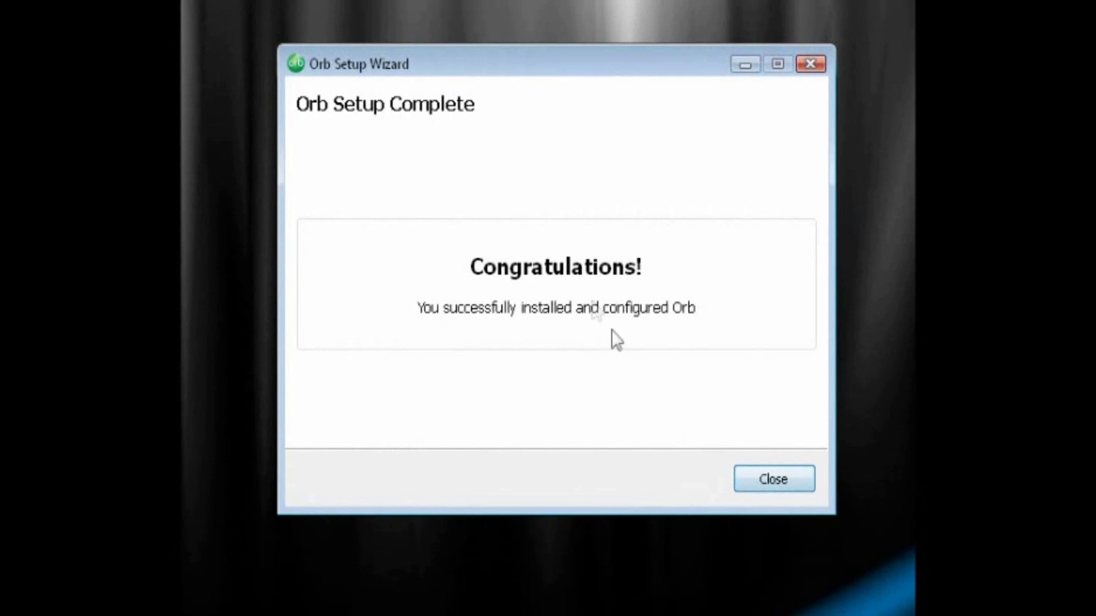
pyautogui.click(778, 480)
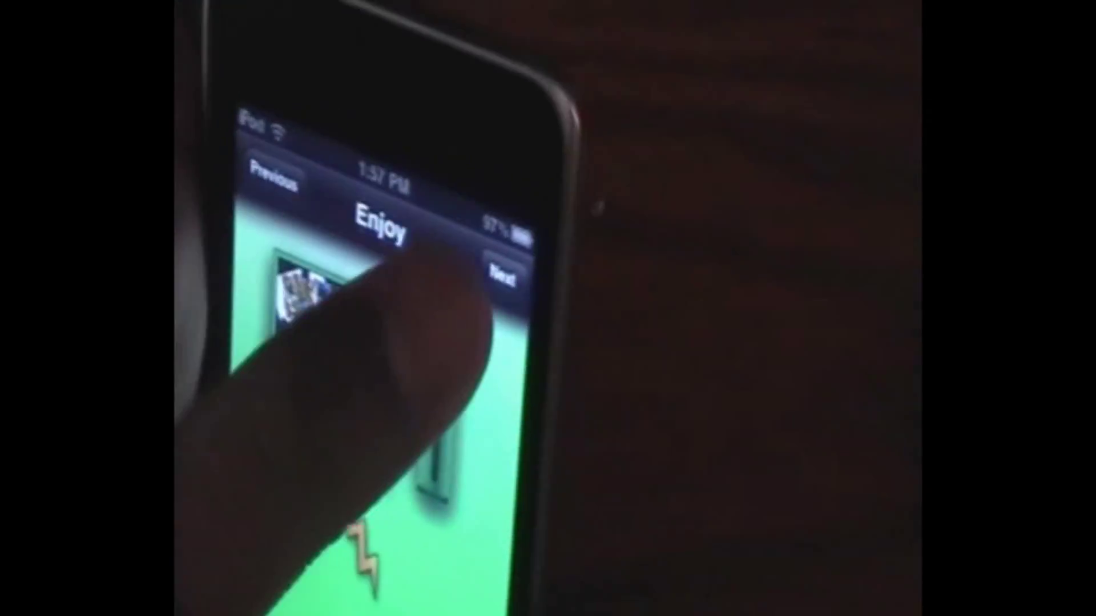
pyautogui.click(542, 247)
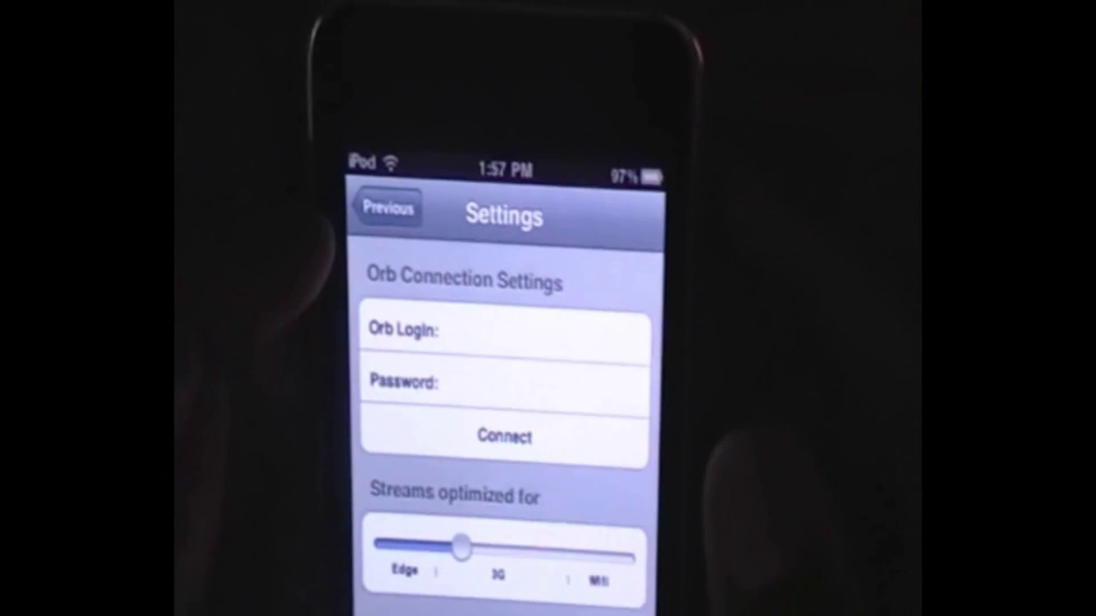
pyautogui.click(565, 393)
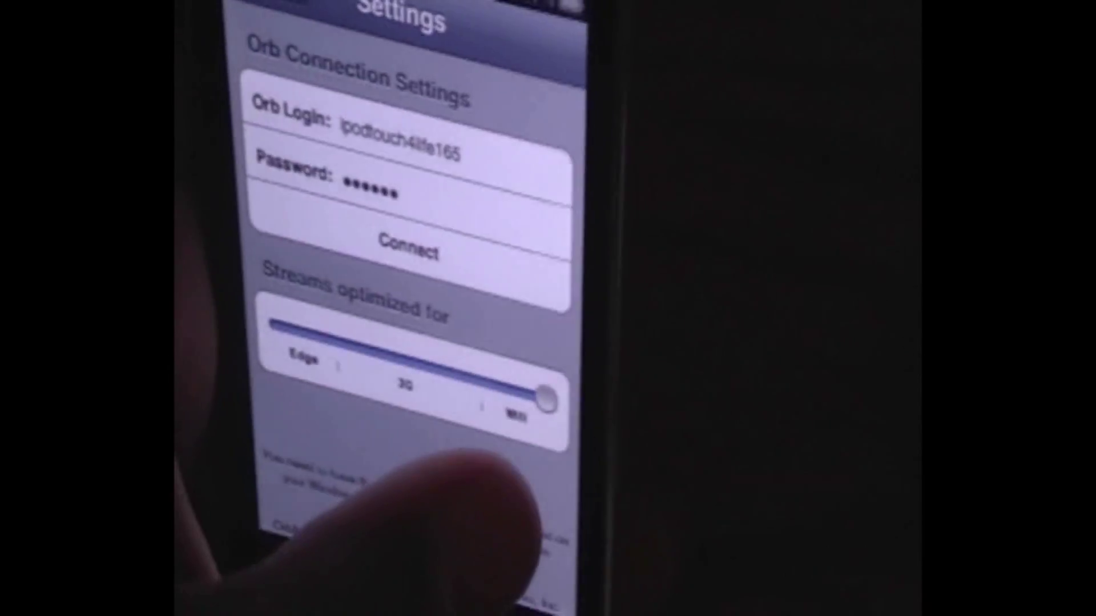
pyautogui.moveTo(636, 406); pyautogui.dragTo(602, 403)
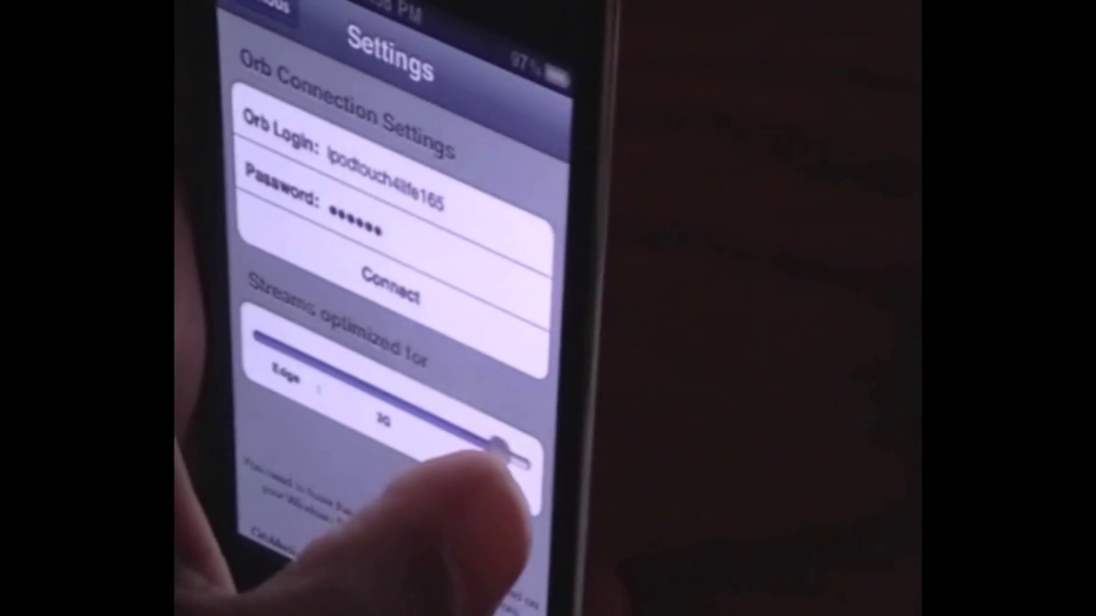
pyautogui.moveTo(496, 454); pyautogui.dragTo(522, 463)
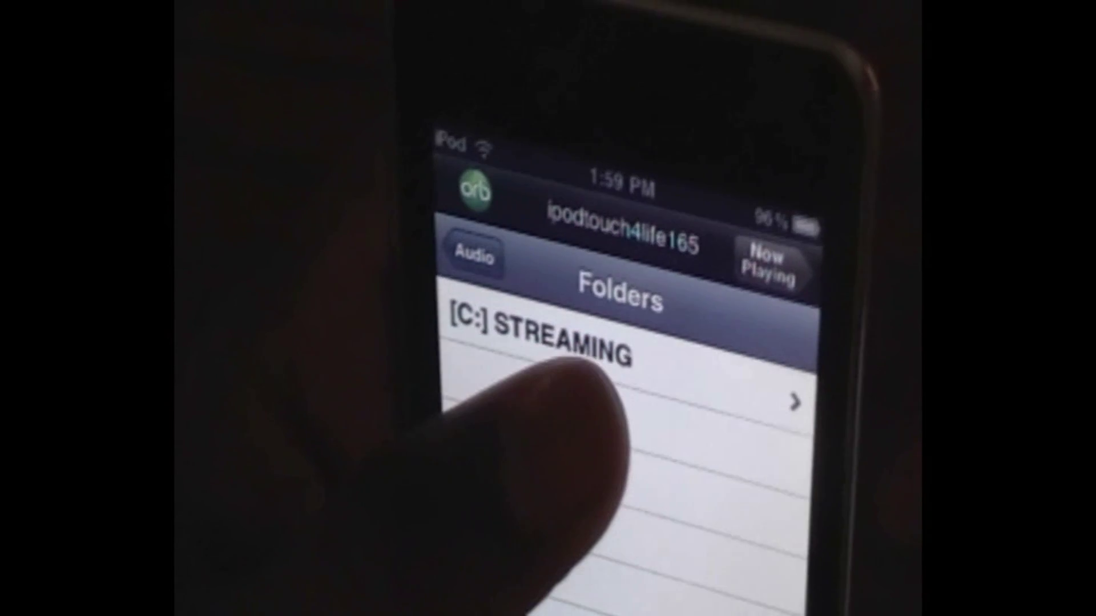
pyautogui.click(568, 351)
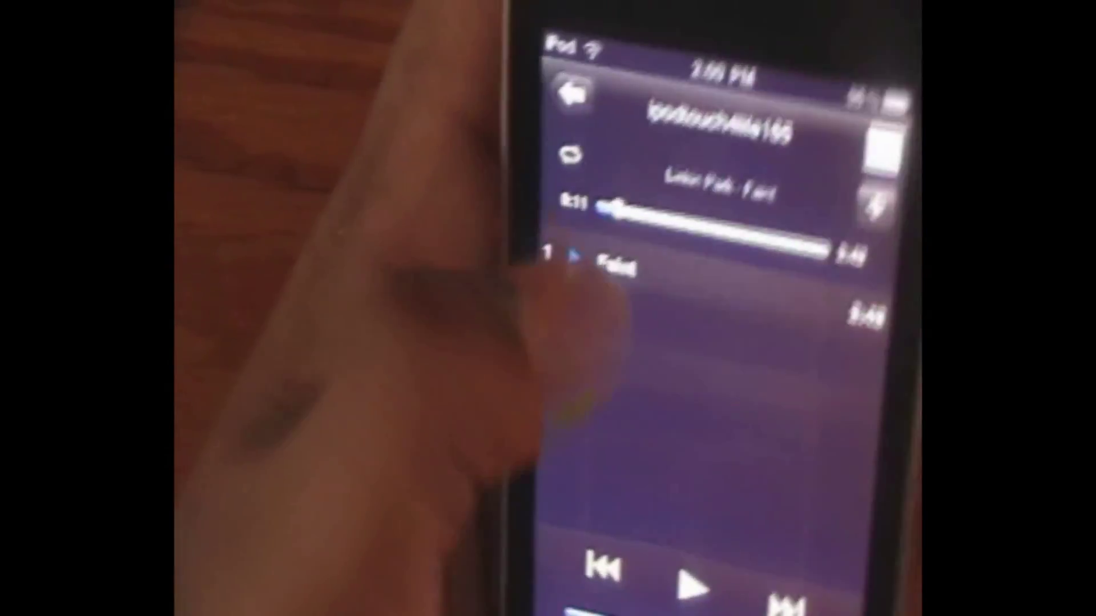
pyautogui.moveTo(568, 214); pyautogui.dragTo(679, 241)
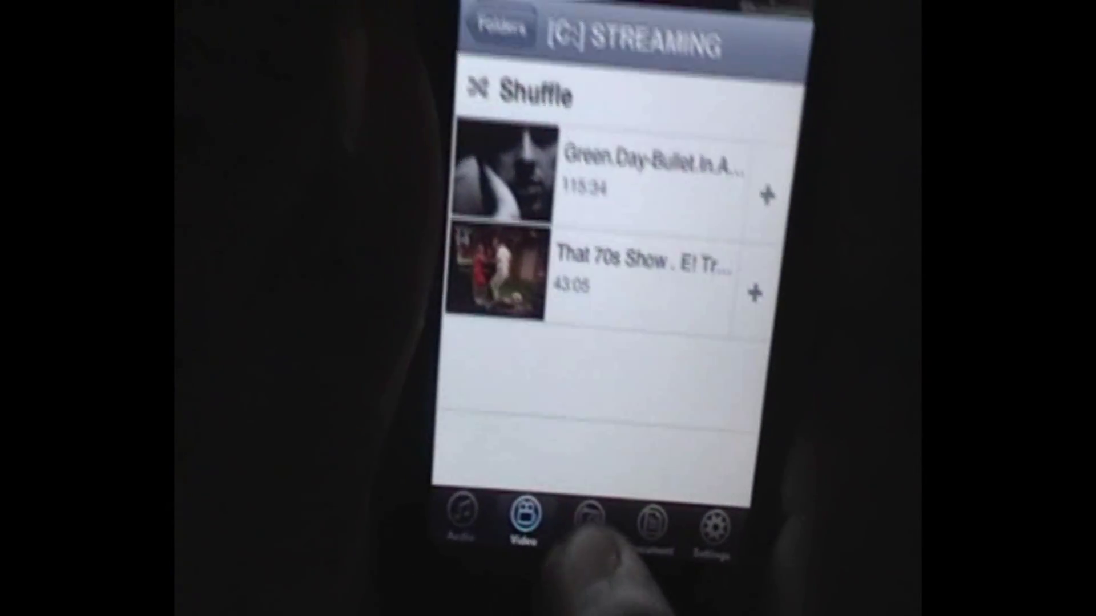
pyautogui.click(589, 516)
pyautogui.click(497, 325)
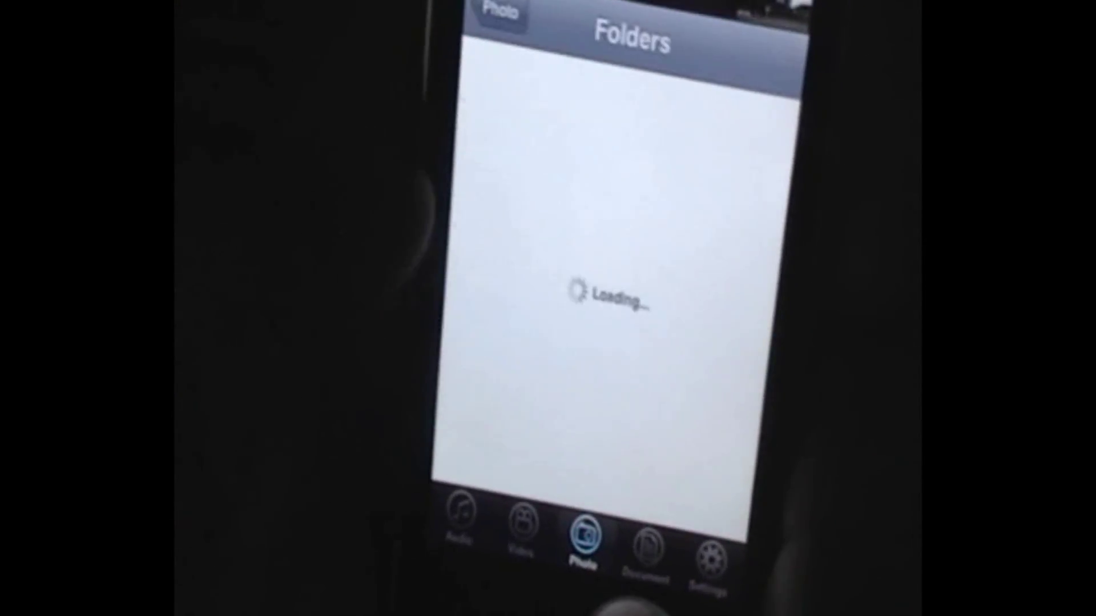